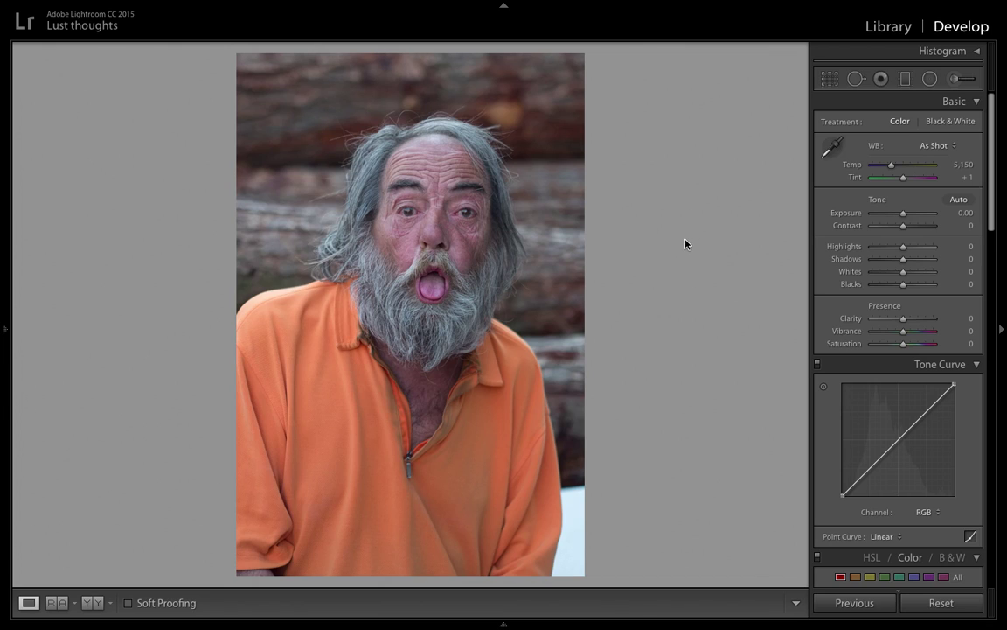
# Crop the portrait to 4 x 5 / 8 x 10, framing the head and upper chest.
pyautogui.click(831, 80)
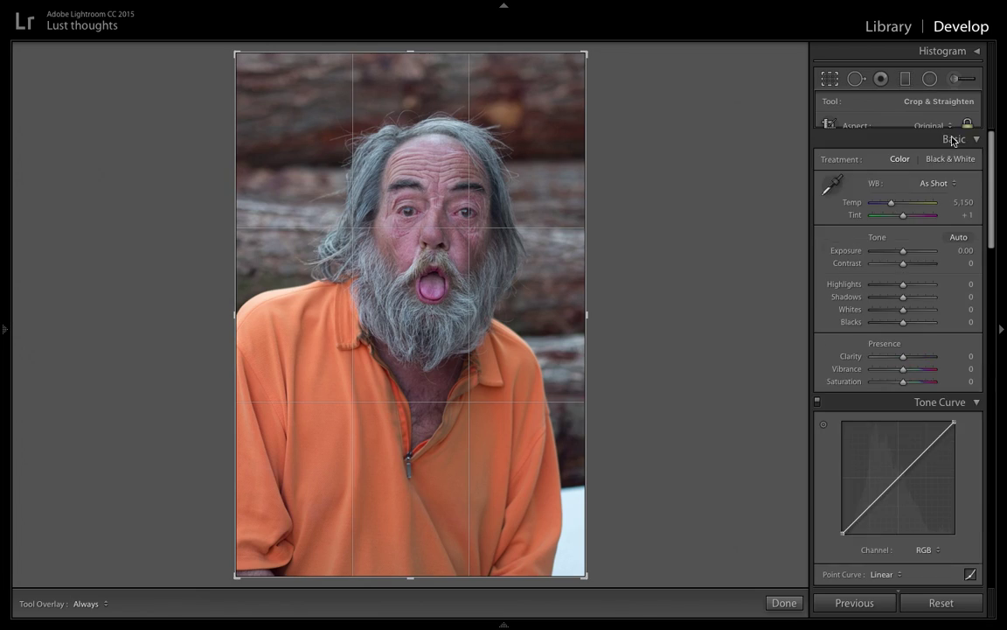
pyautogui.click(951, 130)
pyautogui.click(945, 162)
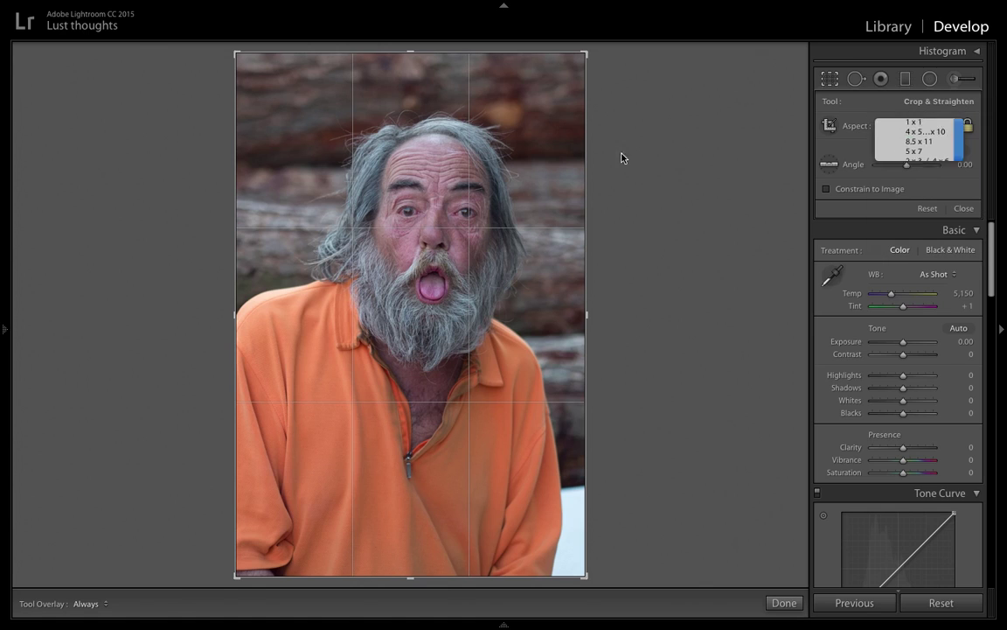
pyautogui.moveTo(424, 247); pyautogui.dragTo(425, 252)
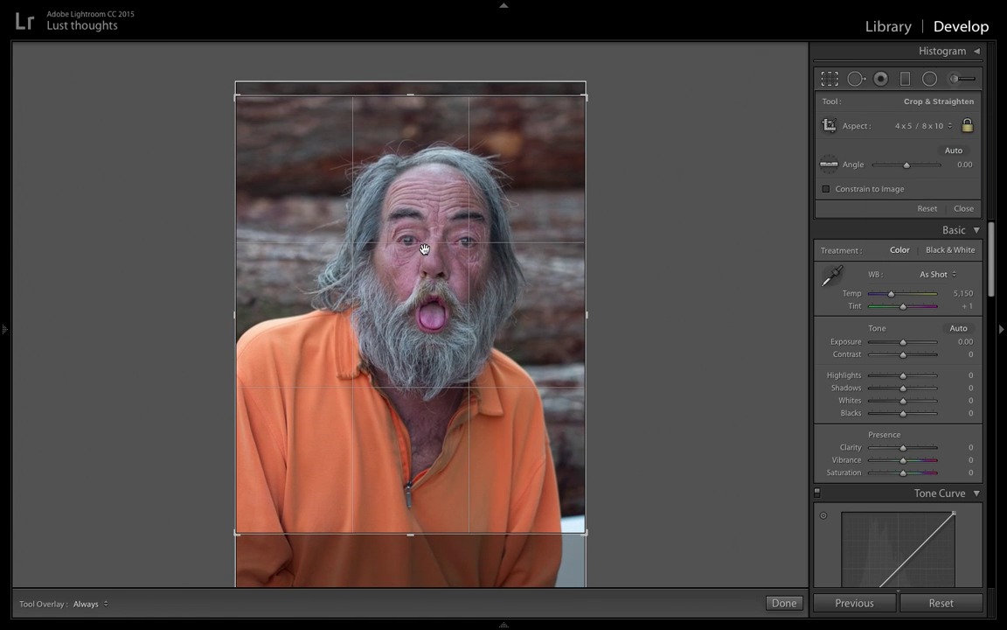
pyautogui.press('Return')
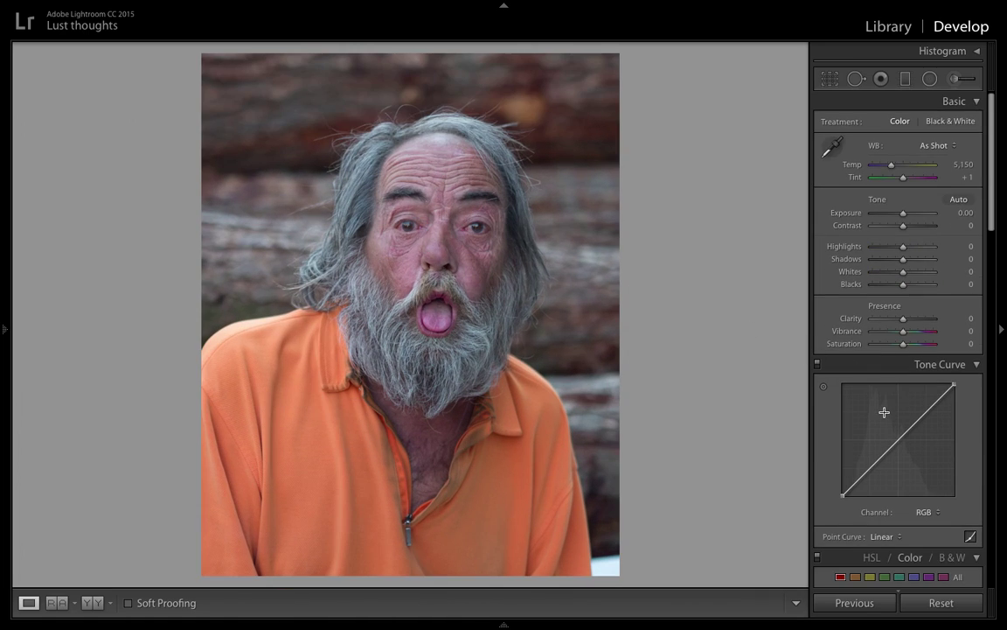
# Apply the 'ryan' Point Curve preset in the Tone Curve panel.
pyautogui.scroll(-5, 905, 324)
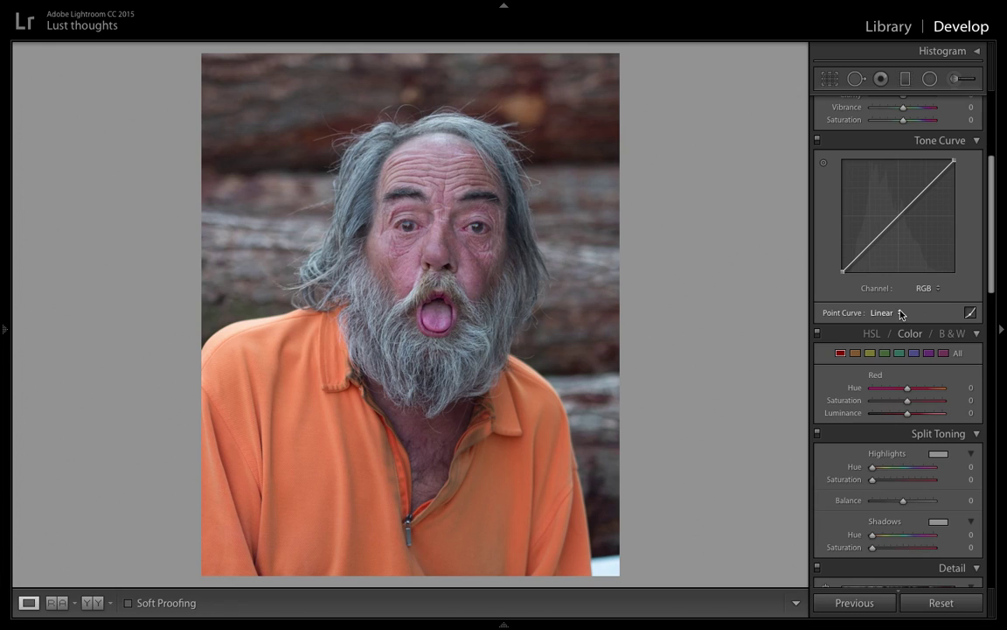
pyautogui.click(885, 312)
pyautogui.click(912, 405)
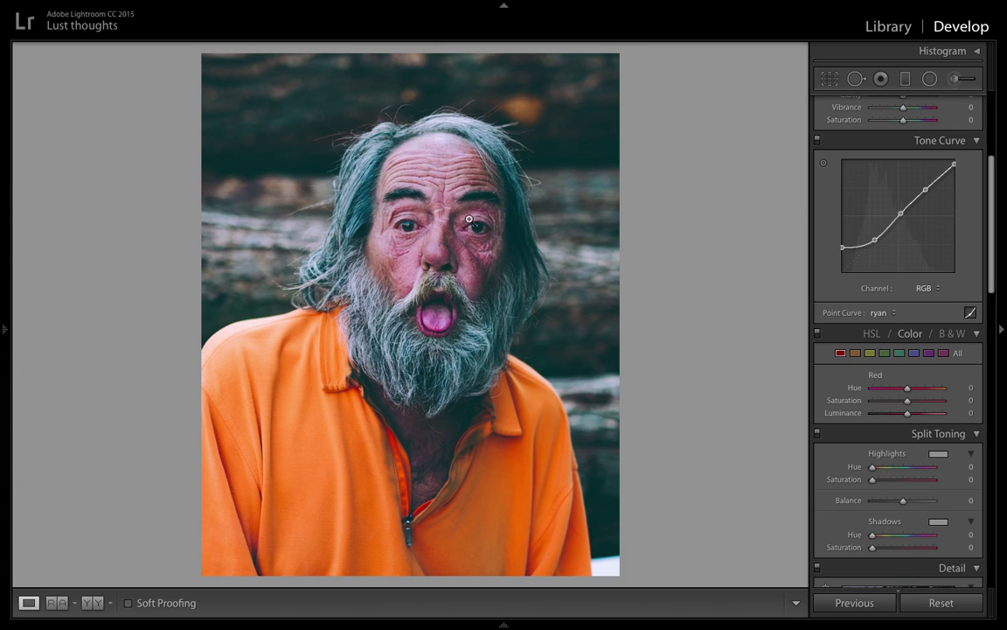
pyautogui.scroll(5, 870, 324)
# Set Temp to 5400 and Exposure to −0.30 in the Basic panel.
pyautogui.click(958, 165)
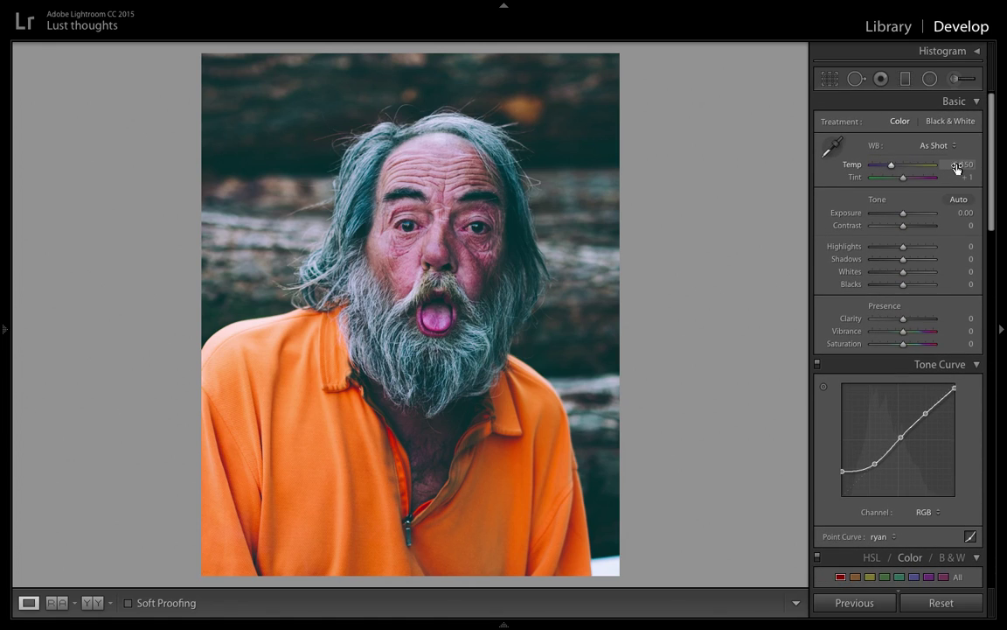
pyautogui.press('Up')
pyautogui.click(962, 213)
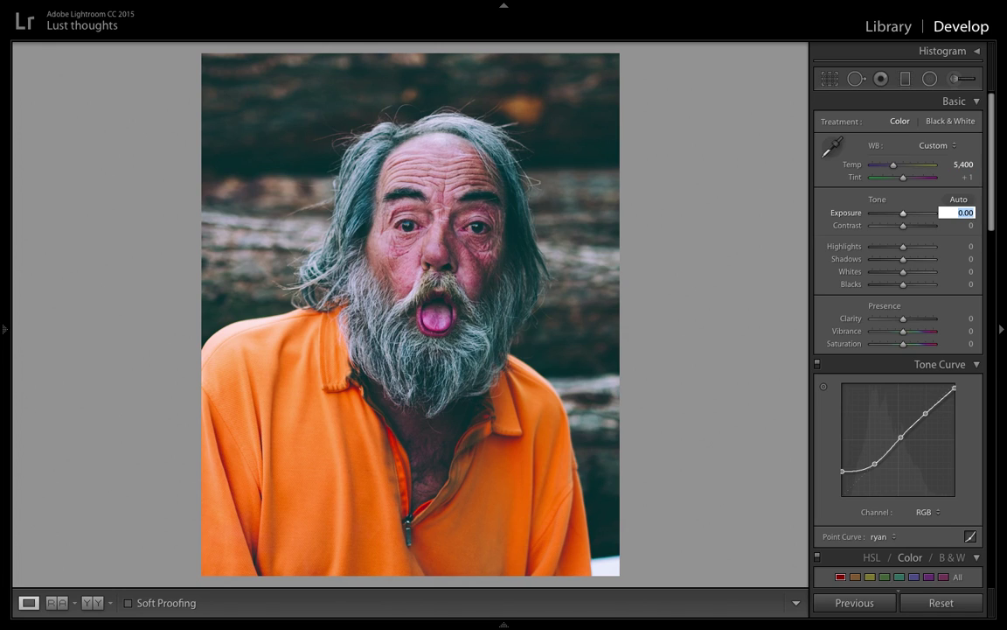
pyautogui.press('Down')
pyautogui.press('Down')
pyautogui.press('Down')
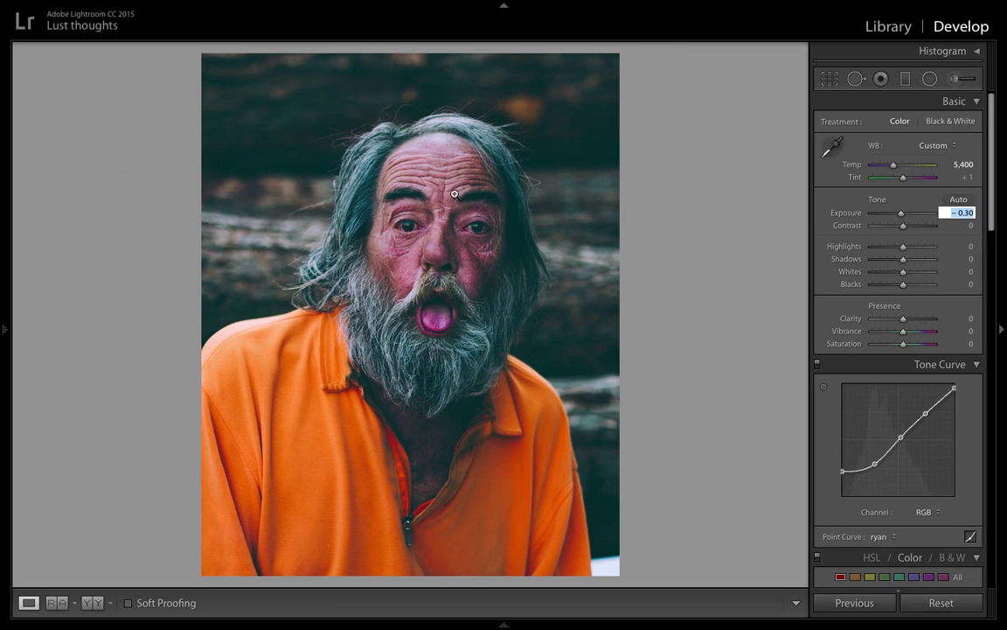
# Raise Clarity to +48 and lower Vibrance to −8.
pyautogui.click(905, 321)
pyautogui.moveTo(905, 321); pyautogui.dragTo(919, 324)
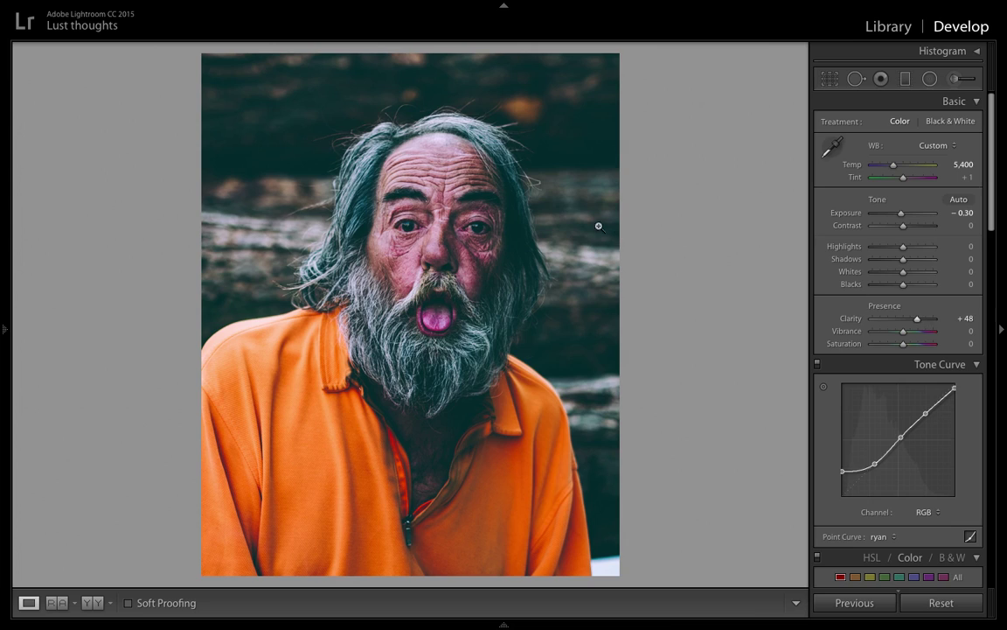
pyautogui.click(970, 330)
pyautogui.press('Down')
pyautogui.press('Down')
# Lower the Red saturation slider in the HSL Saturation panel.
pyautogui.scroll(-3, 833, 437)
pyautogui.click(906, 491)
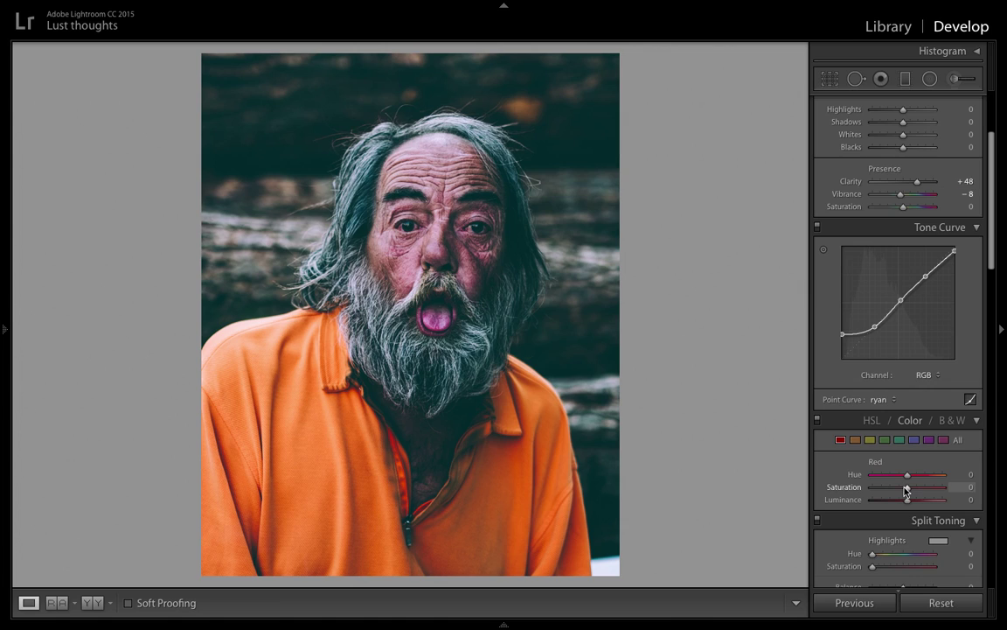
pyautogui.moveTo(906, 490); pyautogui.dragTo(901, 489)
# Set Vibrance to −2 and compare the before and after views.
pyautogui.scroll(2, 927, 415)
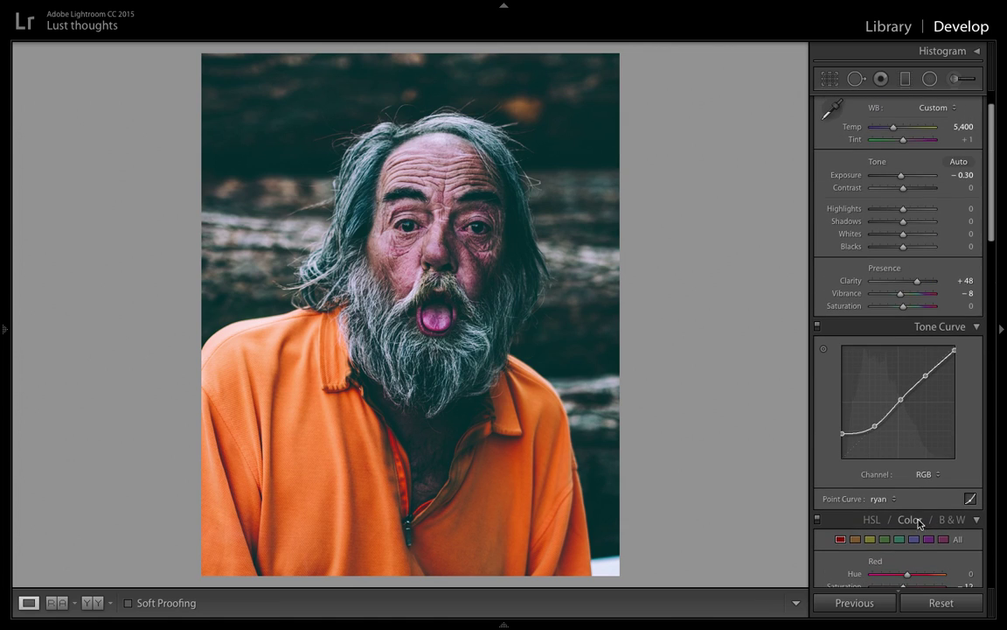
pyautogui.click(968, 293)
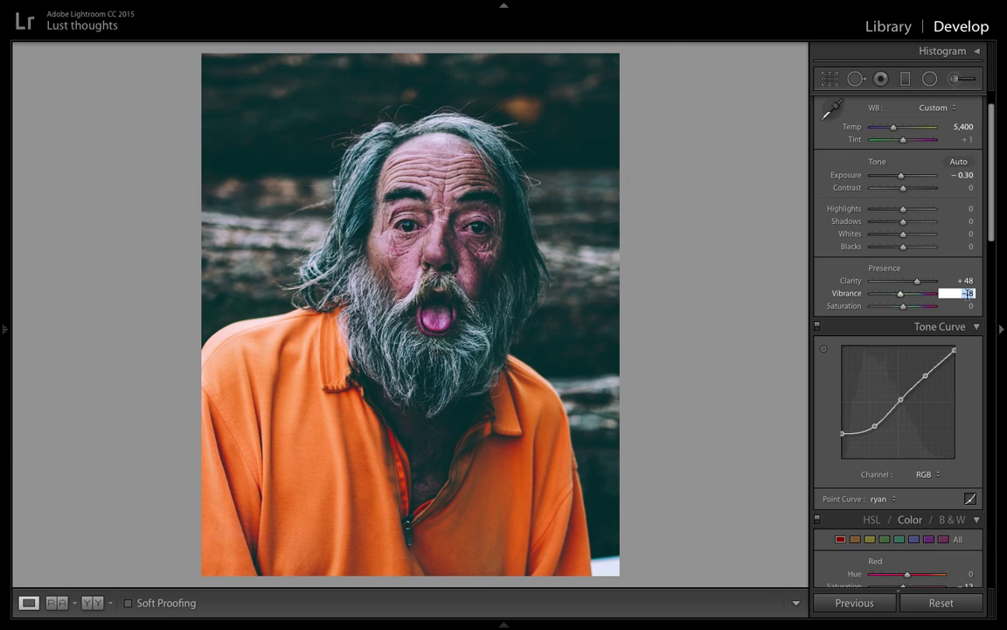
pyautogui.click(905, 298)
pyautogui.moveTo(908, 295); pyautogui.dragTo(906, 297)
pyautogui.press('\\')
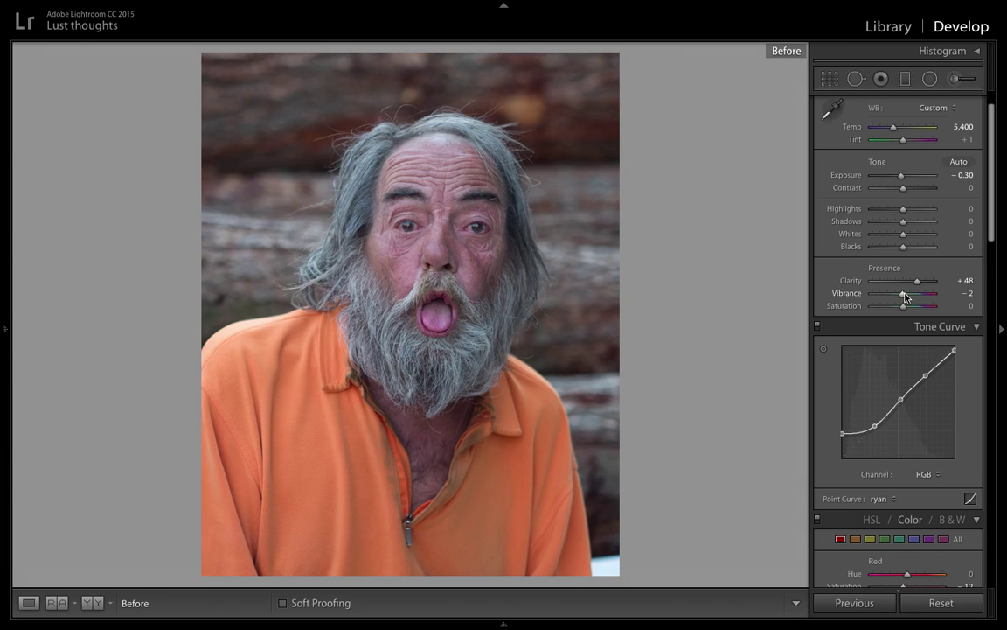
pyautogui.press('\\')
pyautogui.press('\\')
pyautogui.press('\\')
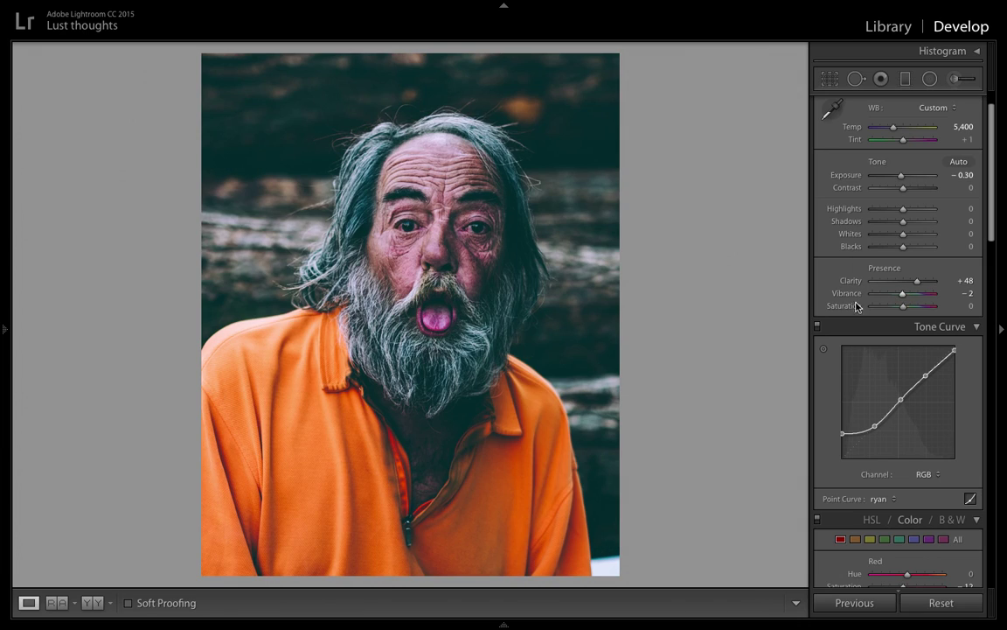
pyautogui.scroll(-9, 927, 407)
# Set Sharpening Amount to 70 and Luminance noise reduction to 40 in Detail.
pyautogui.scroll(-5, 927, 407)
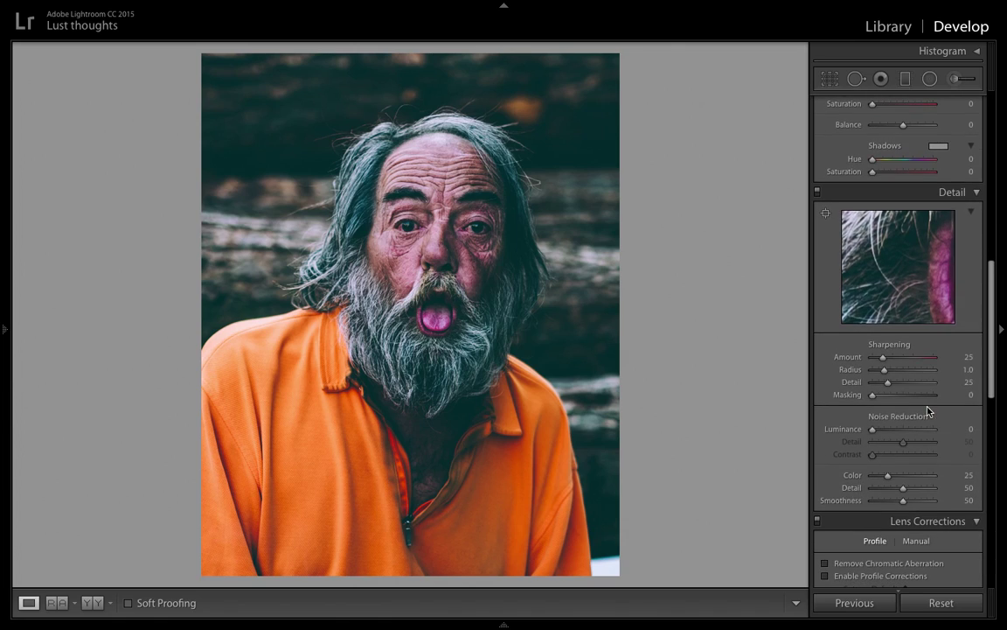
pyautogui.moveTo(885, 358); pyautogui.dragTo(902, 360)
pyautogui.moveTo(874, 434); pyautogui.dragTo(897, 439)
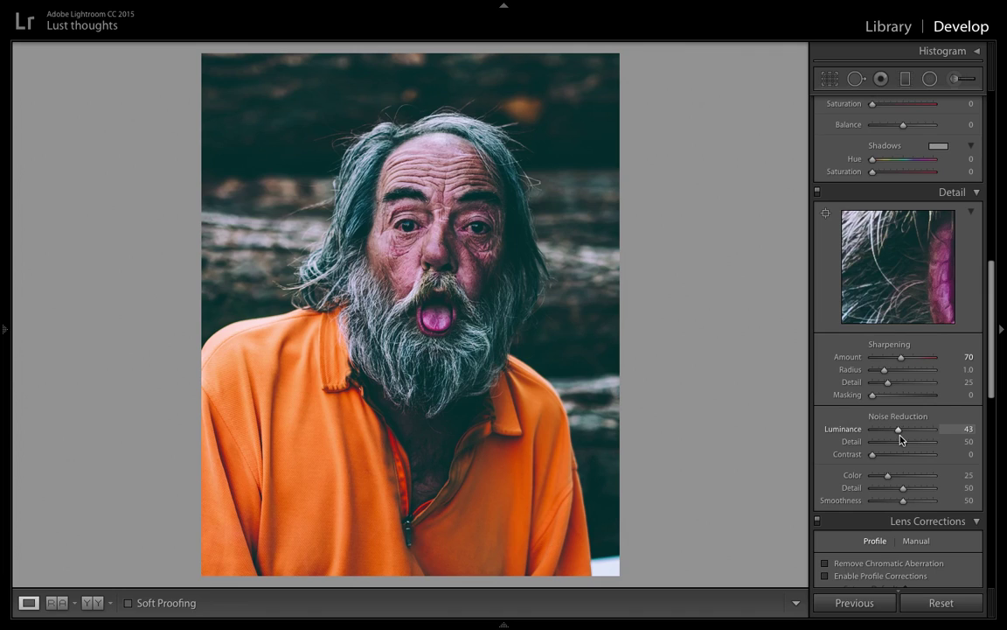
pyautogui.moveTo(901, 439); pyautogui.dragTo(900, 439)
# Set the Effects panel's Post-Crop Vignetting Amount to −14.
pyautogui.scroll(-8, 893, 464)
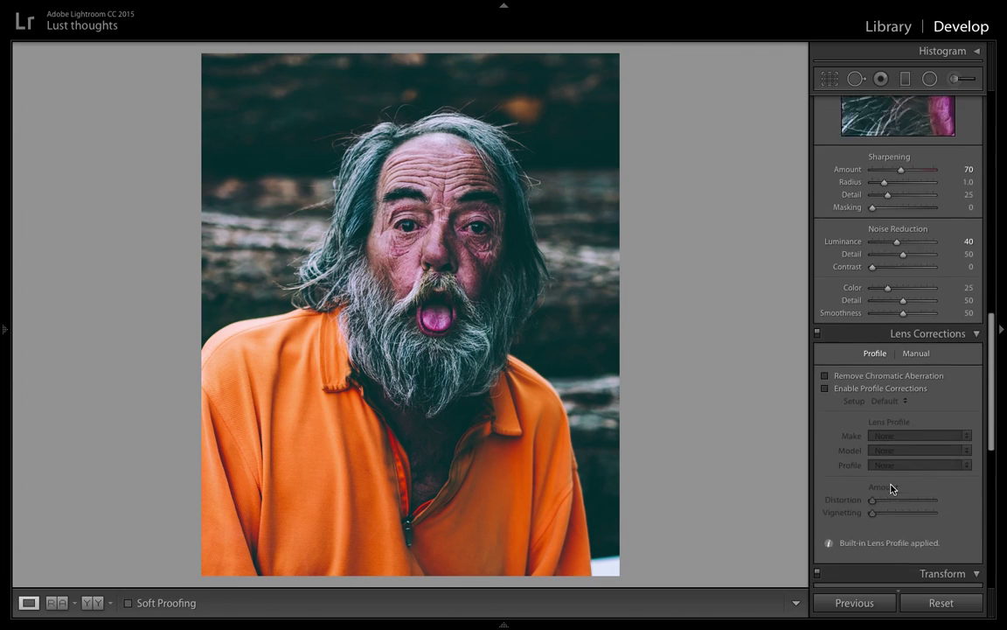
pyautogui.scroll(-3, 900, 472)
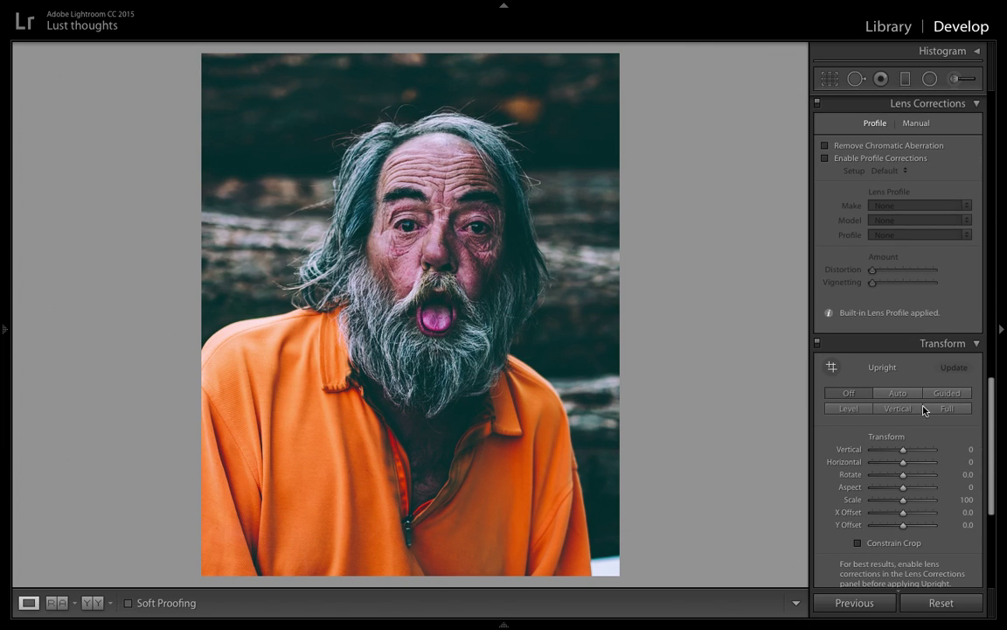
pyautogui.scroll(-10, 923, 409)
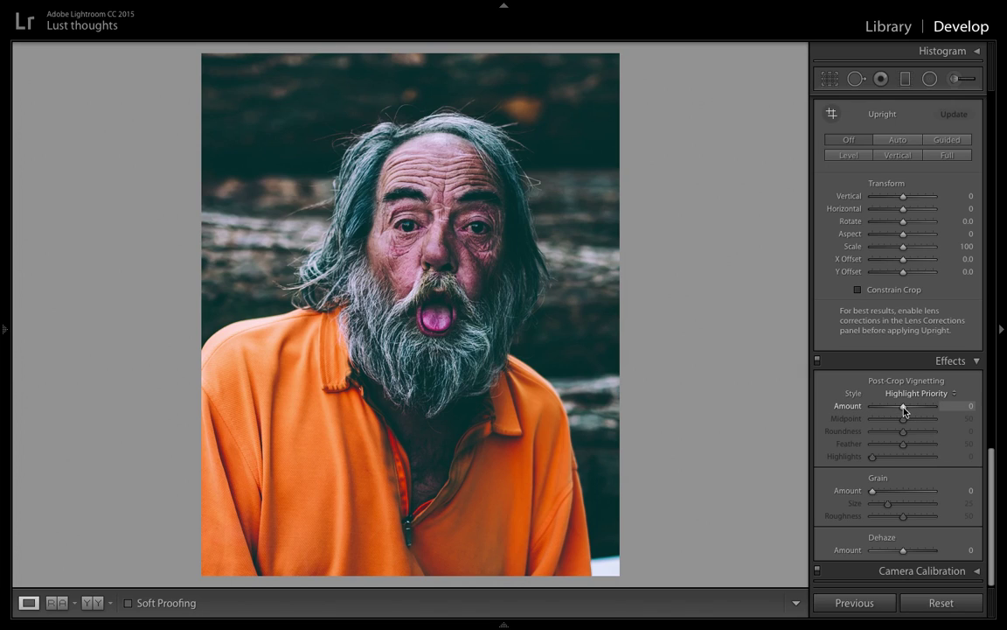
pyautogui.moveTo(902, 408); pyautogui.dragTo(899, 408)
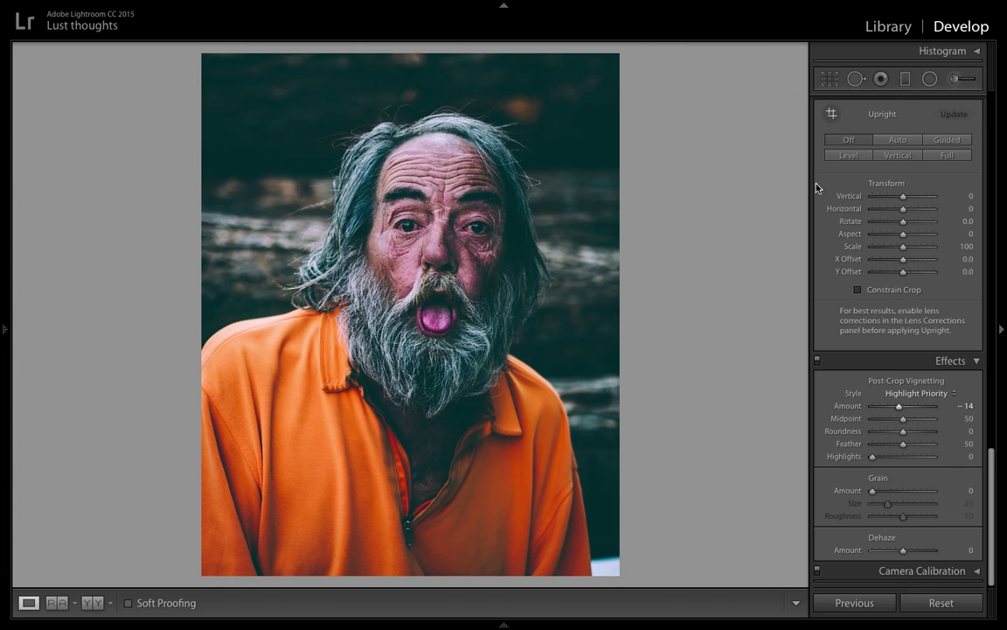
pyautogui.scroll(10, 906, 254)
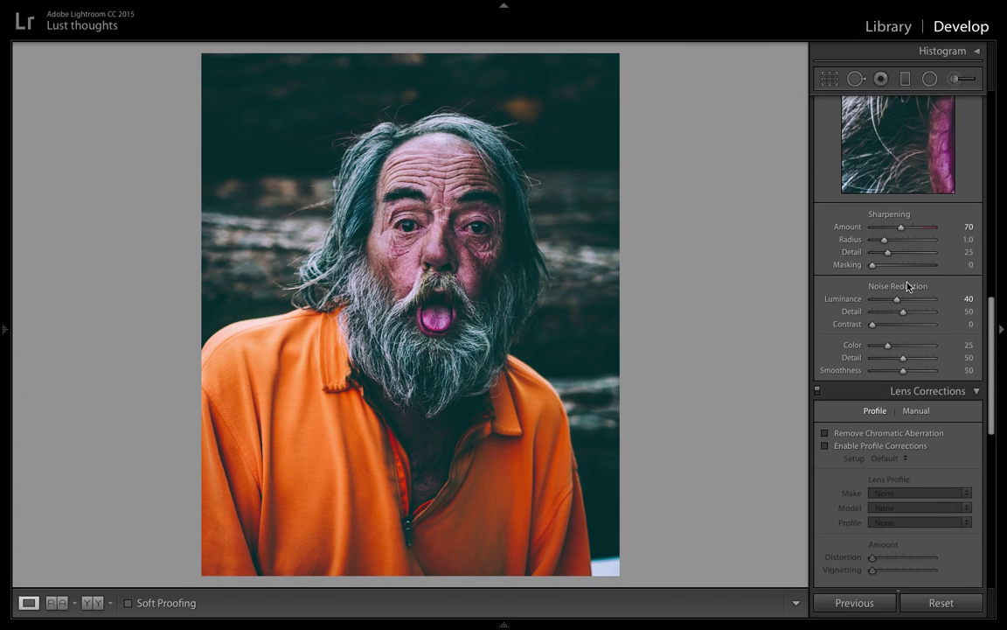
# Lower the Basic panel Saturation slider from +13 to +8.
pyautogui.scroll(8, 908, 286)
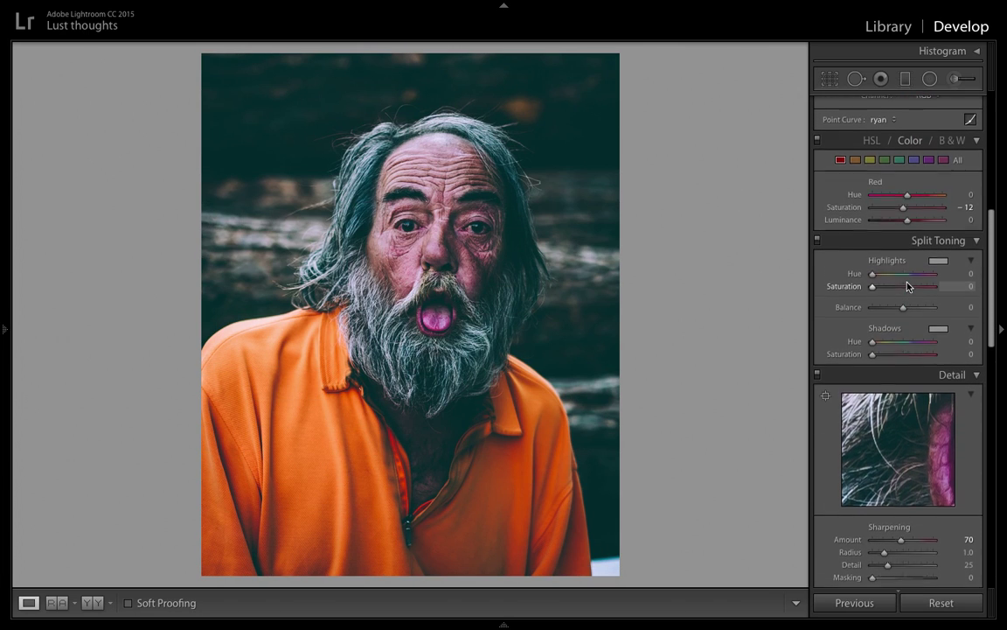
pyautogui.scroll(4, 908, 286)
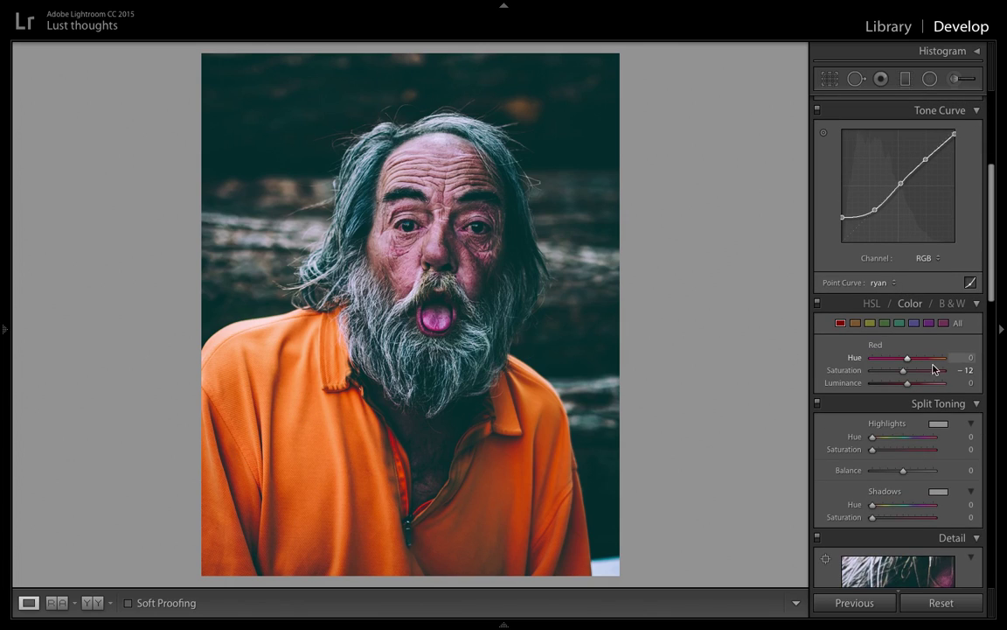
pyautogui.scroll(2, 836, 339)
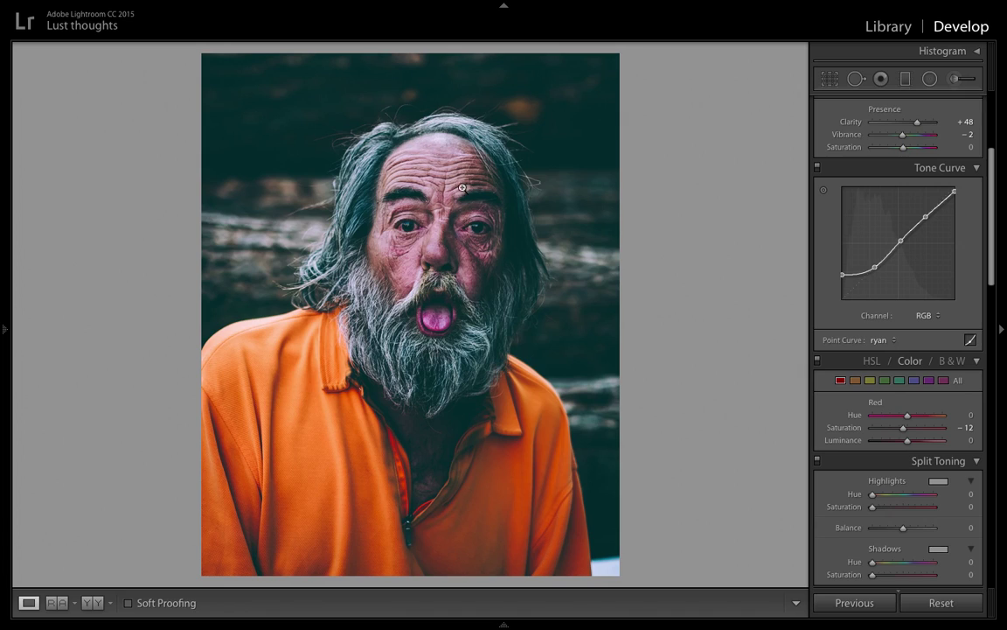
pyautogui.scroll(7, 926, 459)
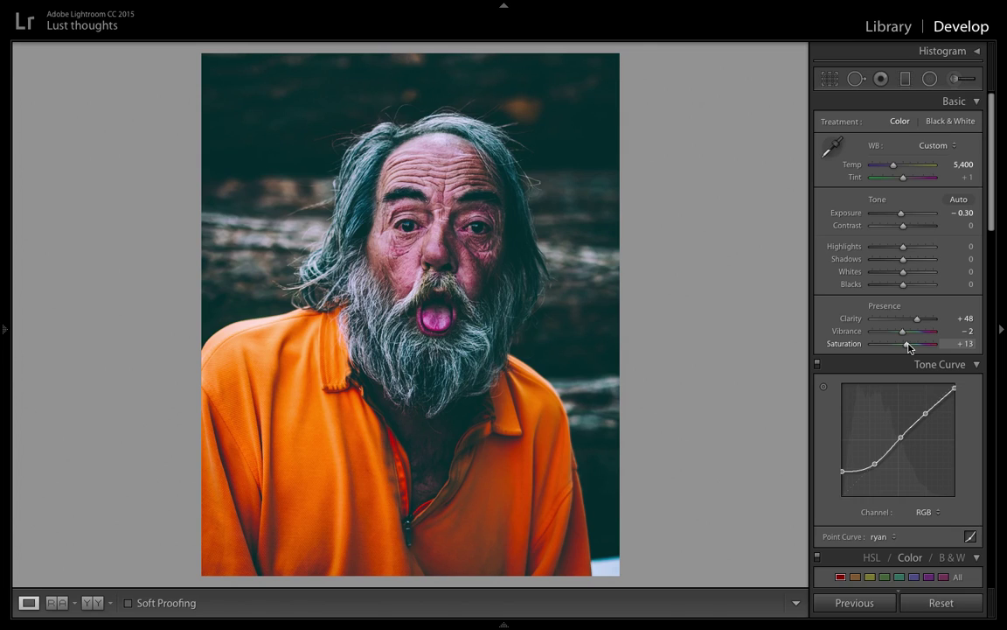
pyautogui.moveTo(909, 345); pyautogui.dragTo(905, 345)
# Step the Basic Exposure value down from −0.30 to −0.90.
pyautogui.click(954, 82)
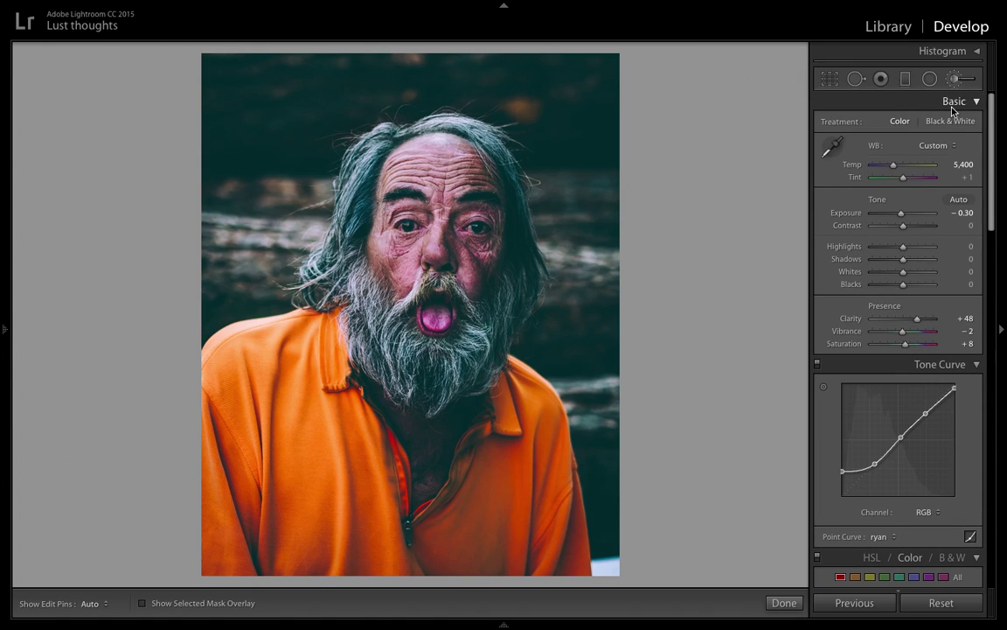
pyautogui.click(954, 79)
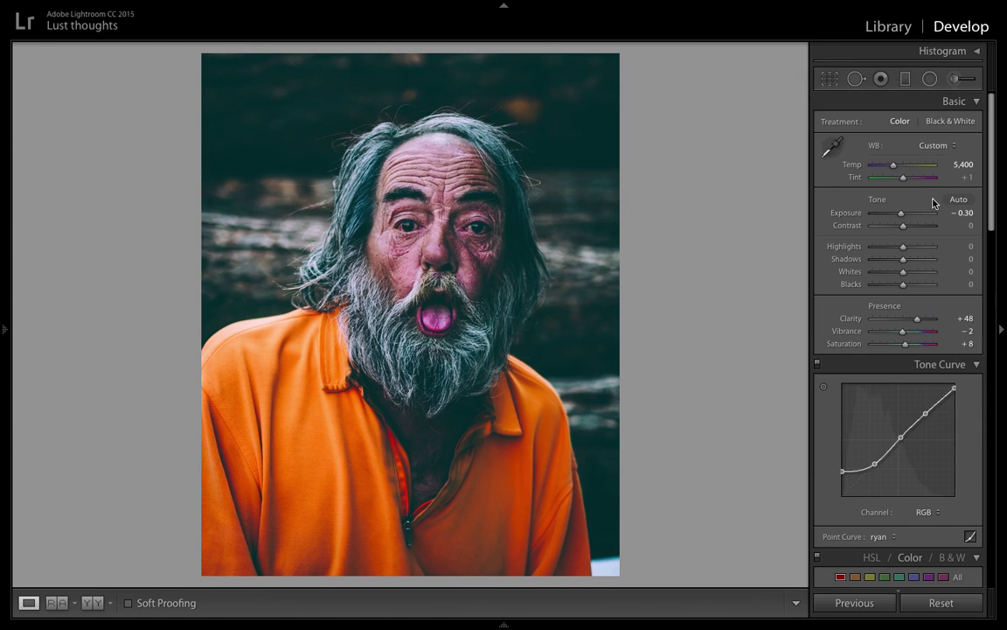
pyautogui.click(959, 213)
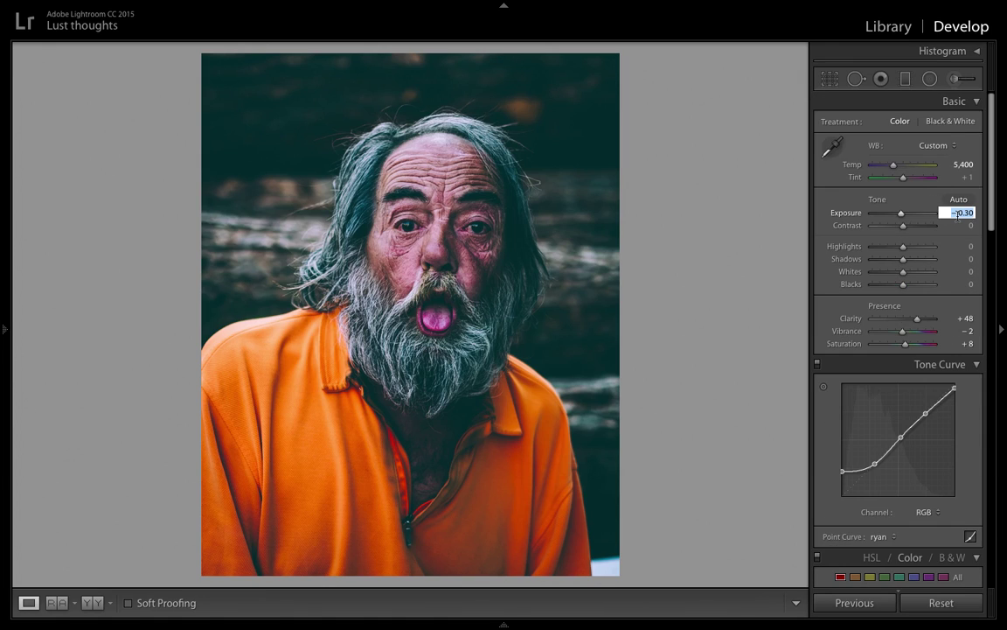
pyautogui.press('Down')
pyautogui.press('Down')
pyautogui.press('Down')
pyautogui.press('Down')
pyautogui.press('Down')
pyautogui.press('Down')
pyautogui.press('Down')
pyautogui.press('Down')
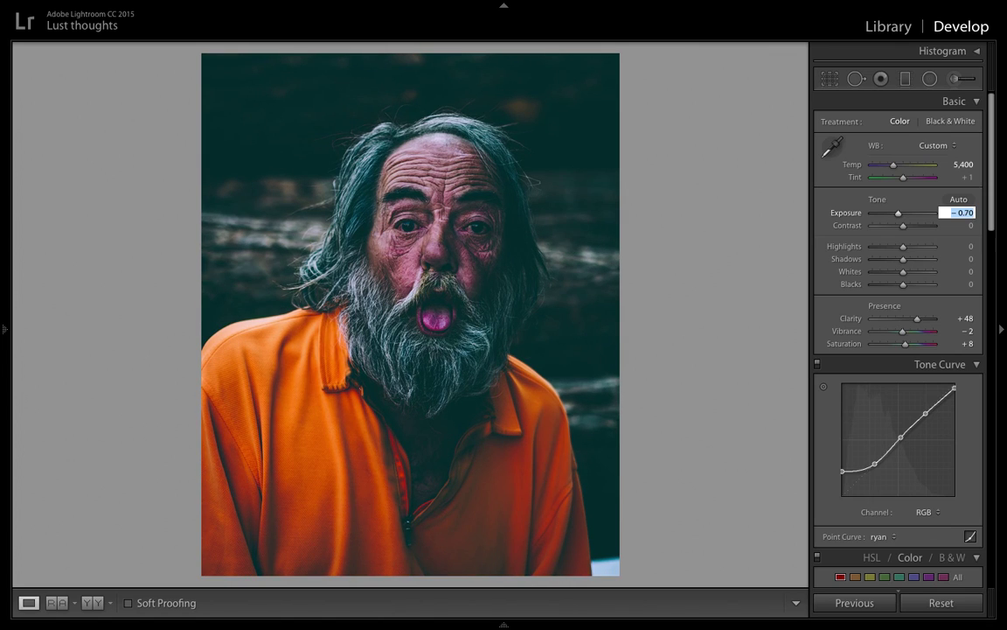
pyautogui.press('Down')
pyautogui.press('Down')
pyautogui.press('Down')
pyautogui.press('Down')
pyautogui.press('Down')
pyautogui.press('Down')
pyautogui.press('Up')
pyautogui.press('Up')
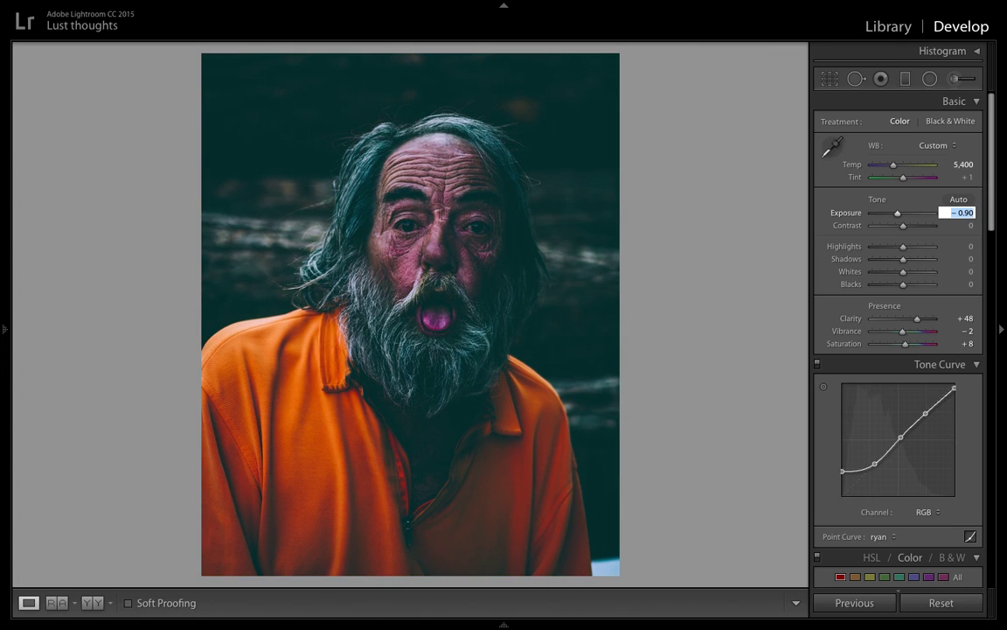
# Paint a Dodge (Lighten) Adjustment Brush stroke over the face with pins hidden.
pyautogui.click(956, 78)
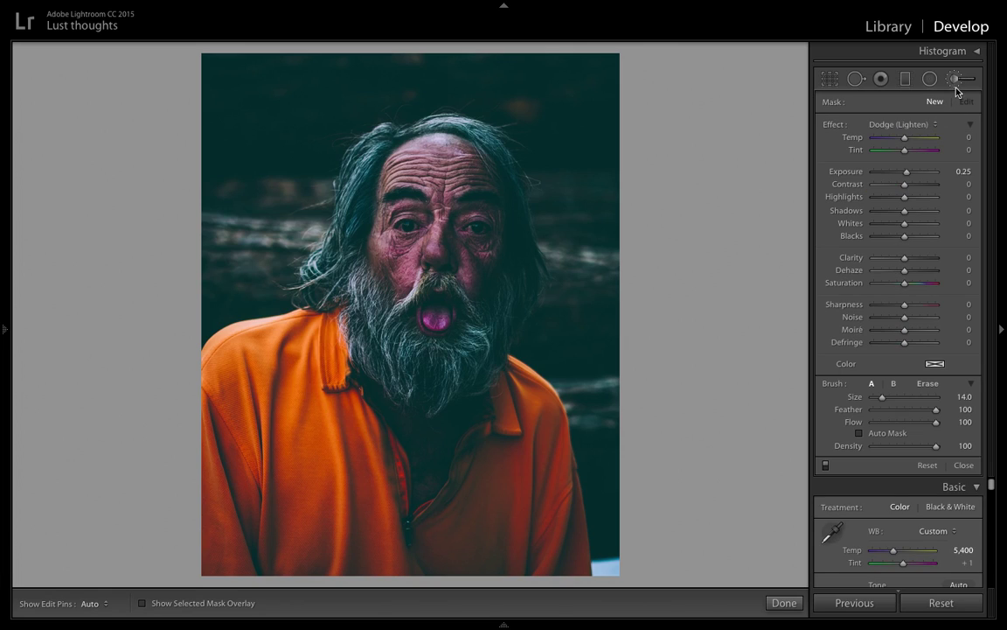
pyautogui.click(936, 125)
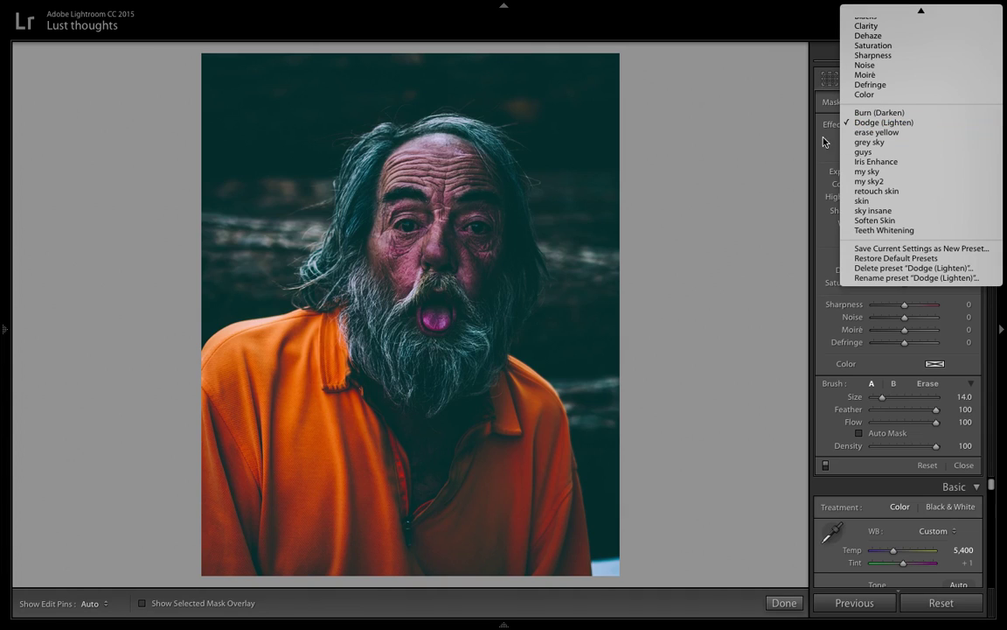
pyautogui.click(918, 124)
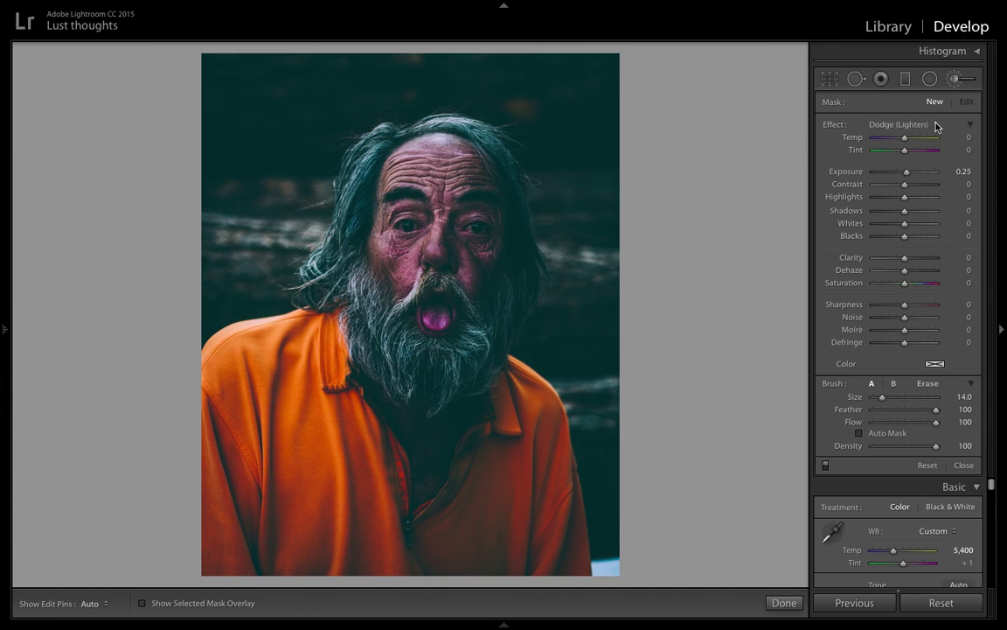
pyautogui.click(934, 125)
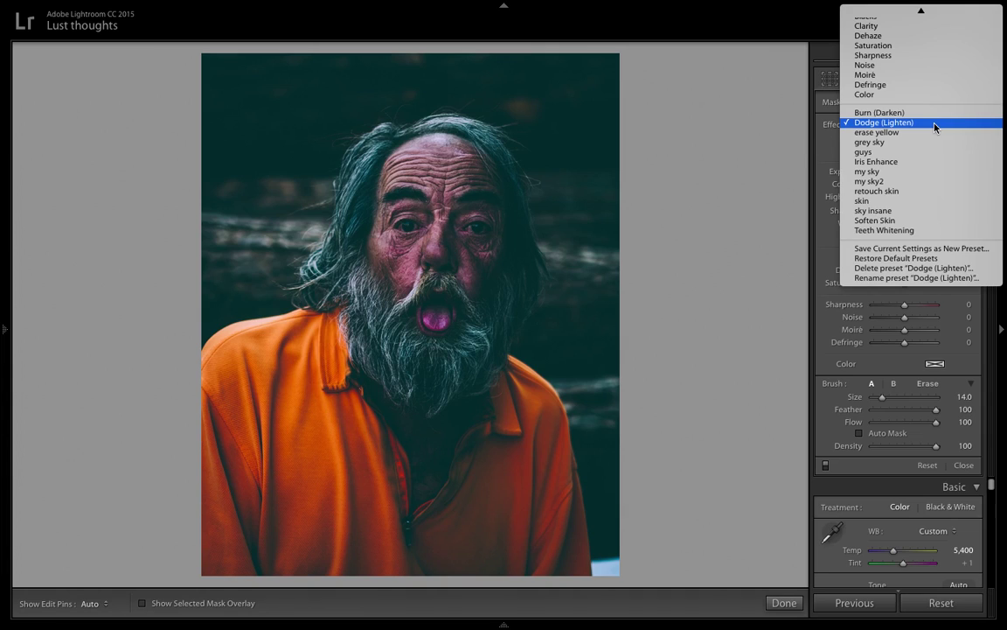
pyautogui.click(910, 124)
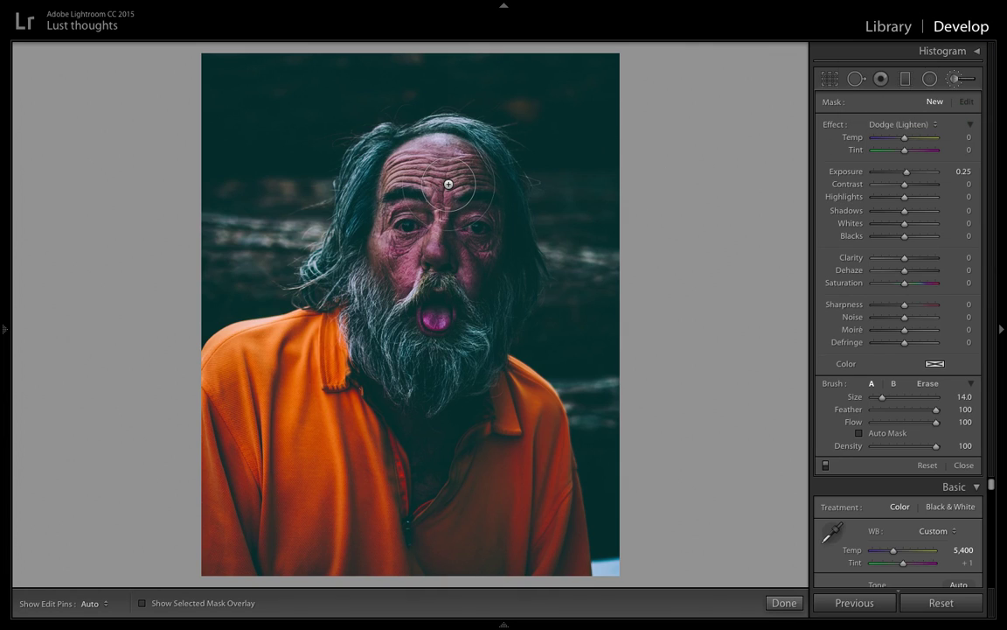
pyautogui.press('h')
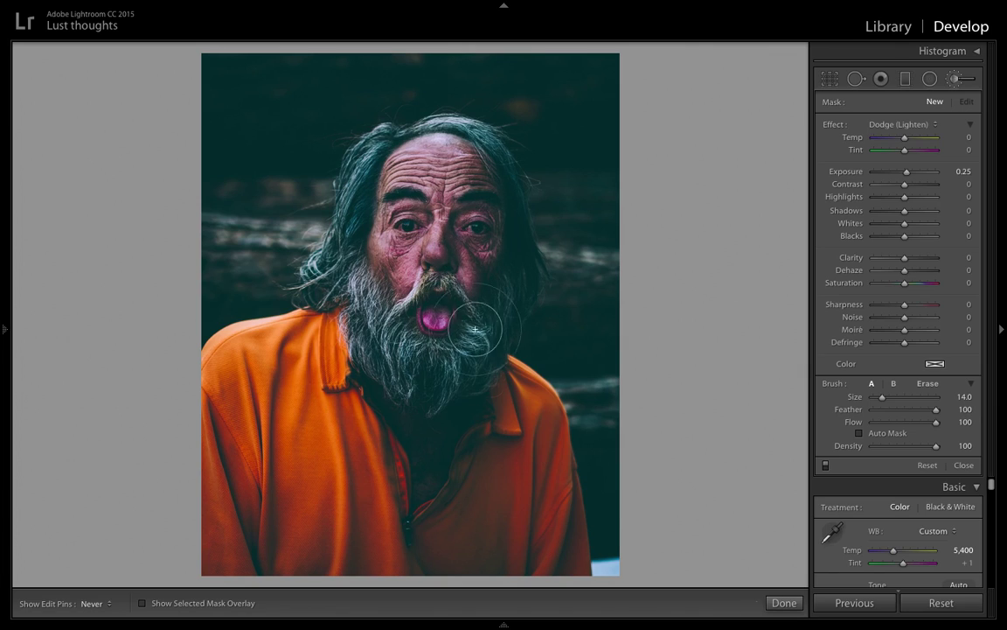
pyautogui.moveTo(464, 193)
pyautogui.mouseDown()
pyautogui.moveTo(389, 206)
pyautogui.moveTo(437, 214)
pyautogui.moveTo(420, 223)
pyautogui.mouseUp()
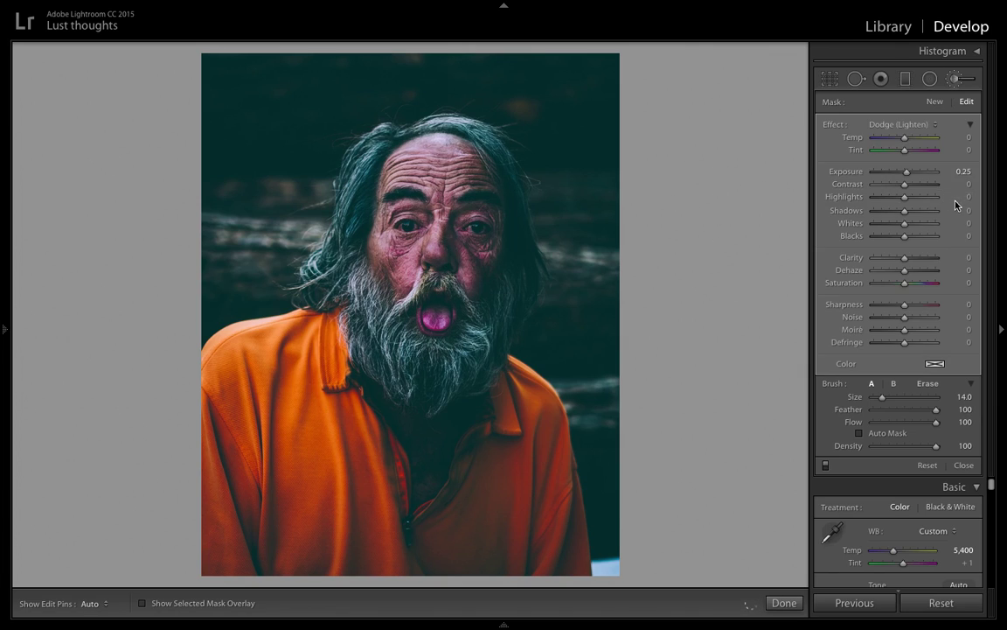
# Raise the face dodge brush Exposure to 0.65 and close the Adjustment Brush.
pyautogui.click(966, 174)
pyautogui.write('0.65')
pyautogui.press('Return')
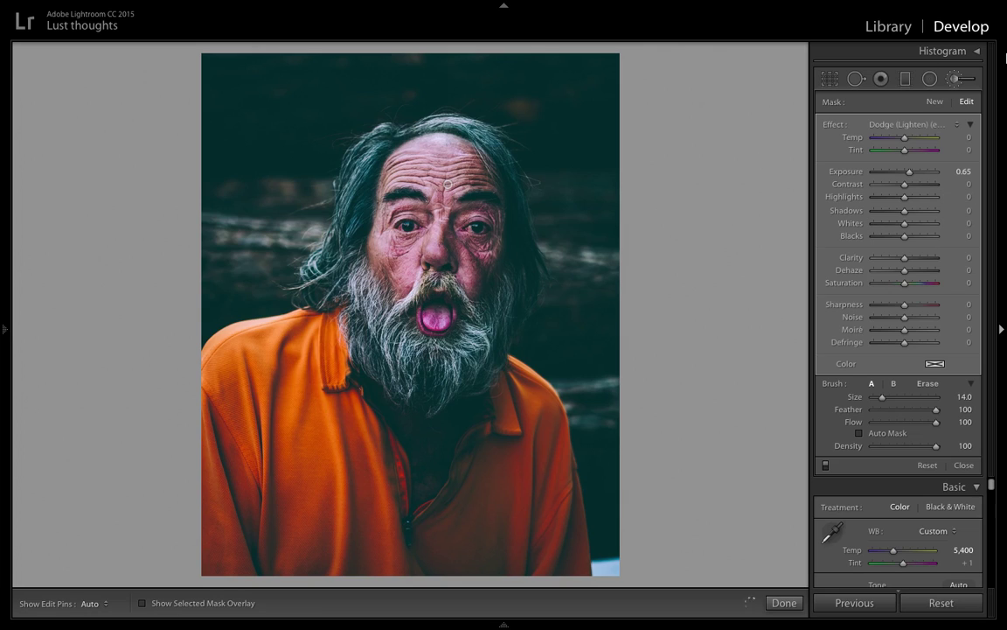
pyautogui.press('k')
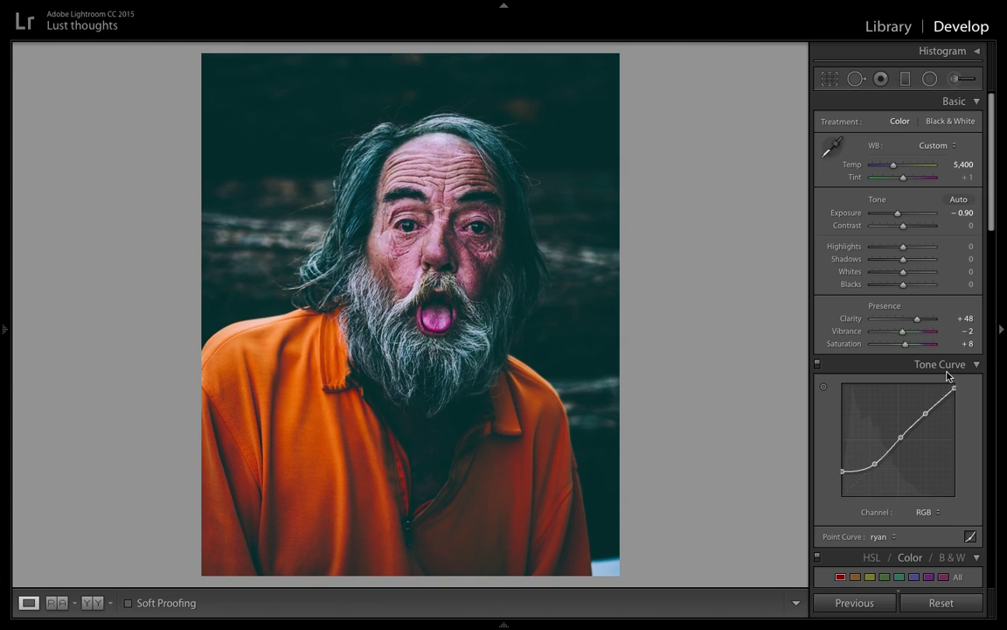
# Select the Blue swatch in HSL/Color and set Blue saturation to -53.
pyautogui.scroll(-3, 918, 503)
pyautogui.click(913, 475)
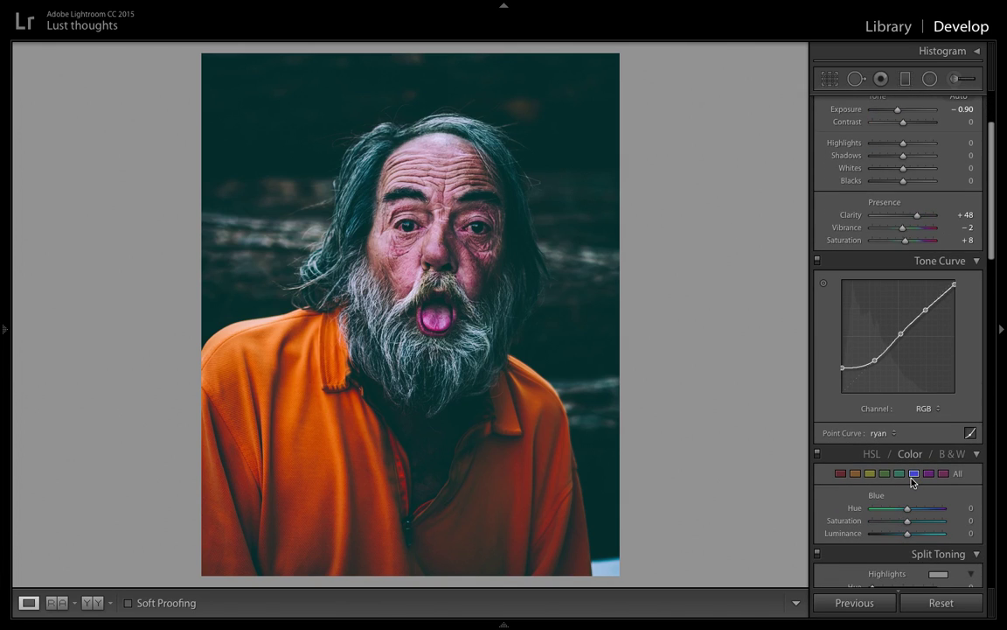
pyautogui.scroll(-1, 910, 486)
pyautogui.moveTo(907, 493); pyautogui.dragTo(884, 488)
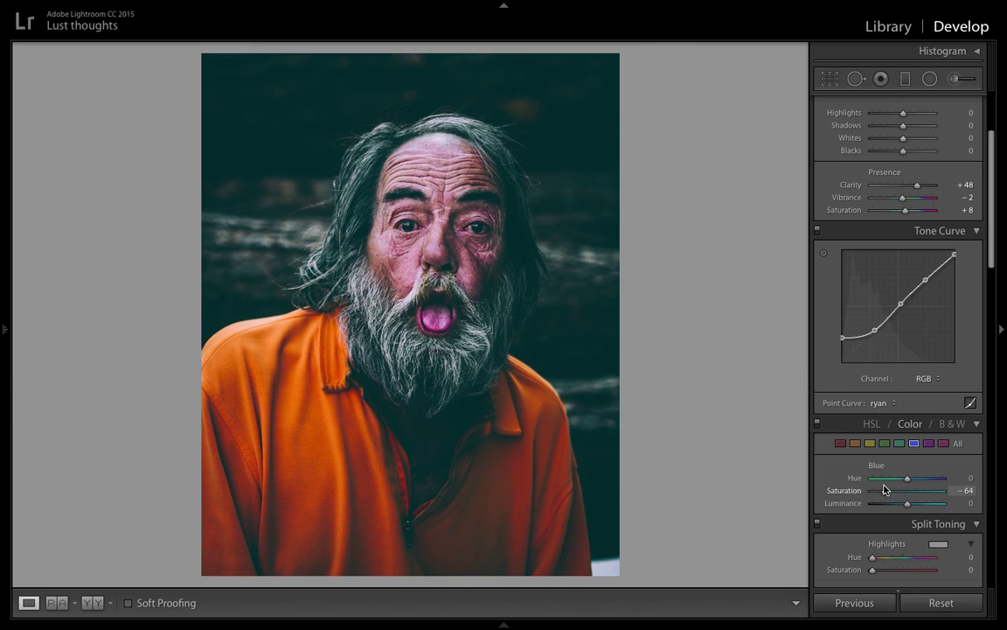
pyautogui.moveTo(884, 489); pyautogui.dragTo(889, 490)
# Start a new Dodge (Lighten) brush adjustment with brush size reduced to 3.
pyautogui.click(956, 78)
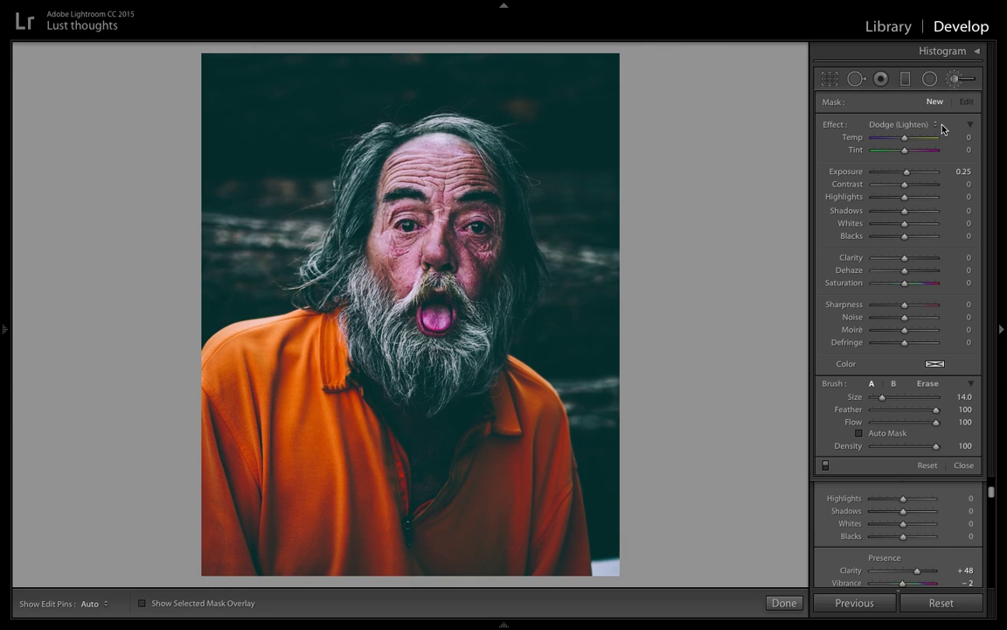
pyautogui.moveTo(447, 184); pyautogui.dragTo(516, 197)
pyautogui.moveTo(448, 190)
pyautogui.scroll(-4, 405, 227)
pyautogui.scroll(-2, 405, 227)
pyautogui.scroll(-1, 404, 227)
# With pins hidden, paint over both of the man's eyes to brighten them at Exposure 0.25.
pyautogui.press('h')
pyautogui.click(405, 226)
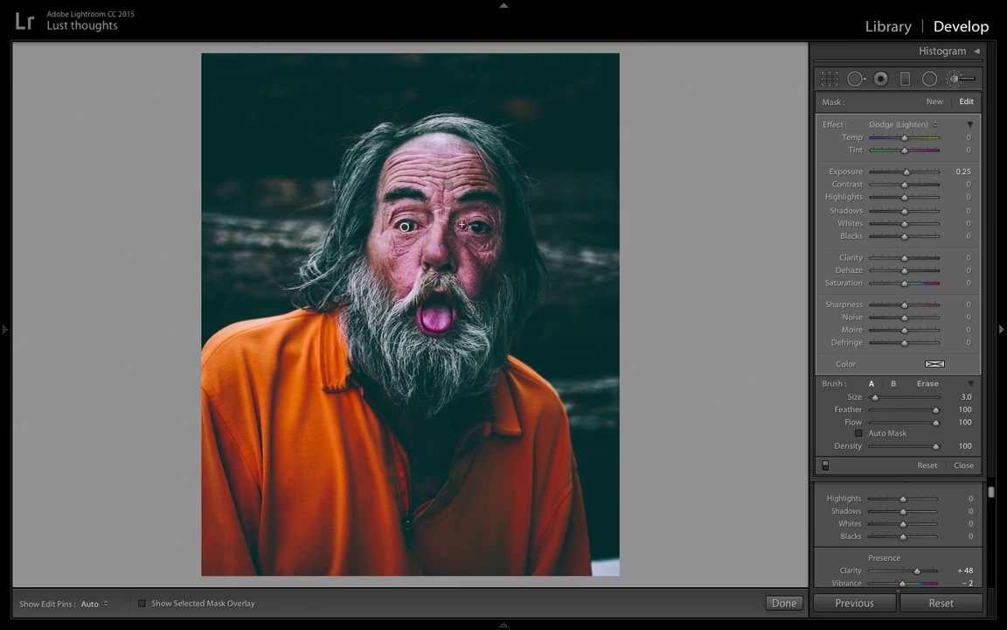
pyautogui.press('h')
pyautogui.press('h')
pyautogui.moveTo(405, 229)
# Close the Adjustment Brush, then toggle the Before view with \ and switch back to the edit.
pyautogui.click(961, 82)
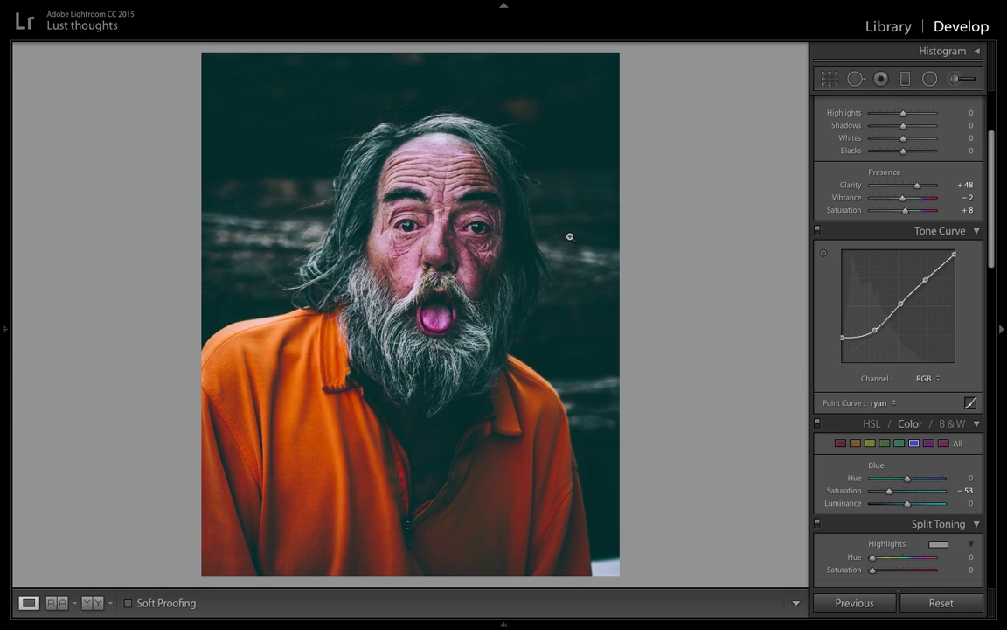
pyautogui.press('\\')
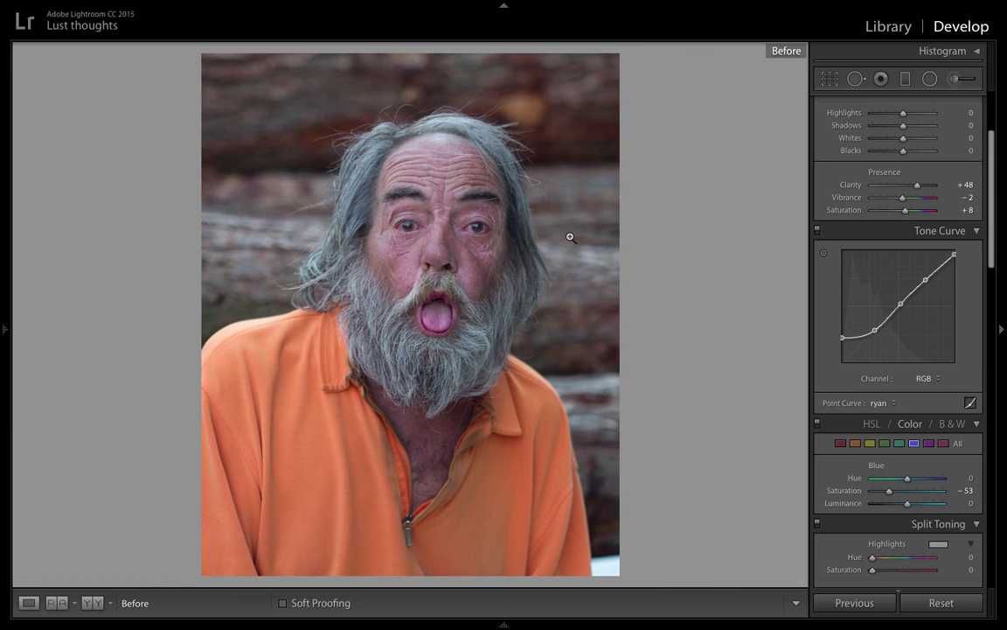
pyautogui.press('\\')
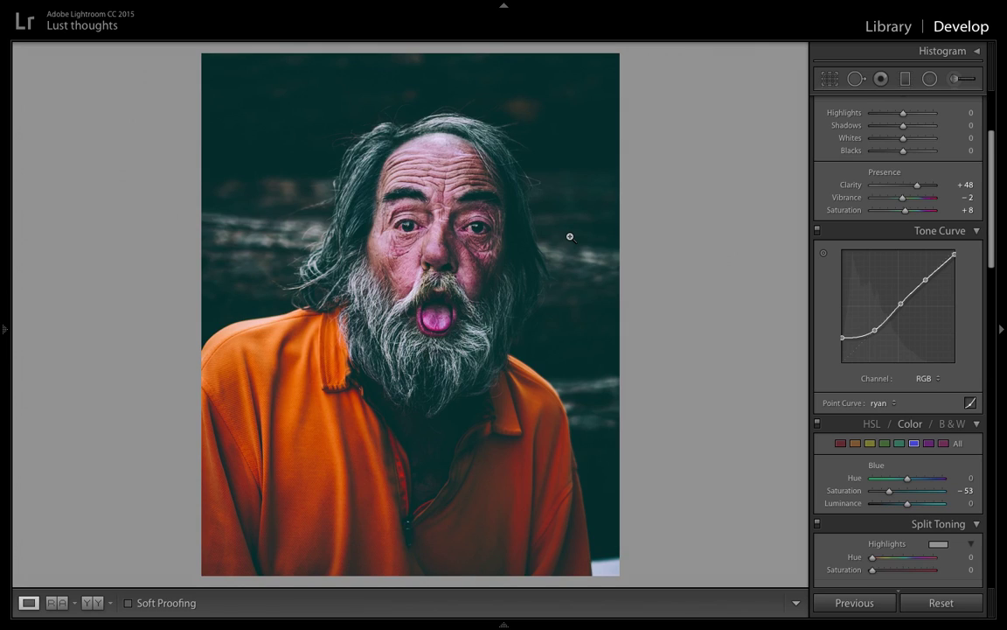